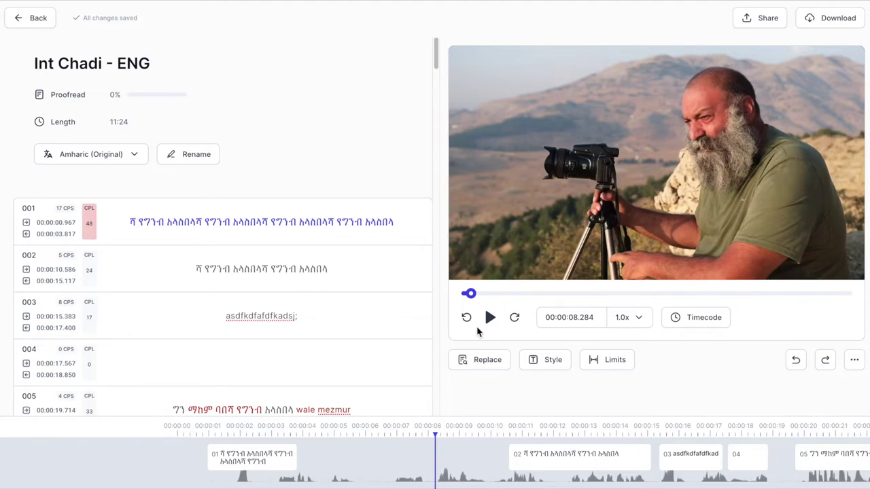
Browse the playback speed choices, preferences panel and keyboard shortcuts list without changing anything
{"action": "left_click", "coordinate": [641, 319]}
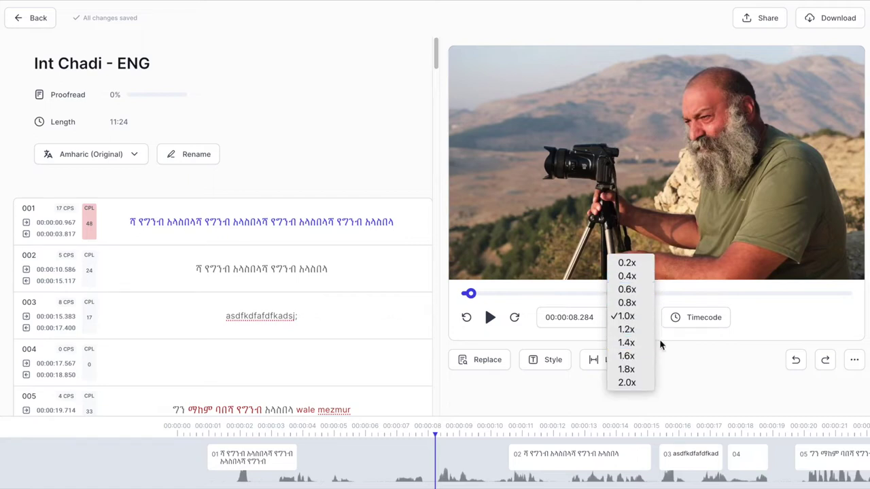
{"action": "left_click", "coordinate": [759, 327]}
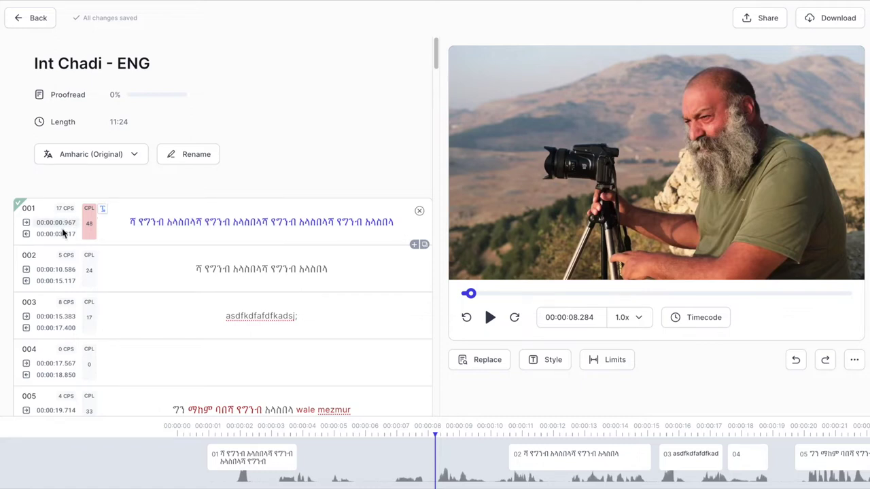
{"action": "mouse_move", "coordinate": [158, 228]}
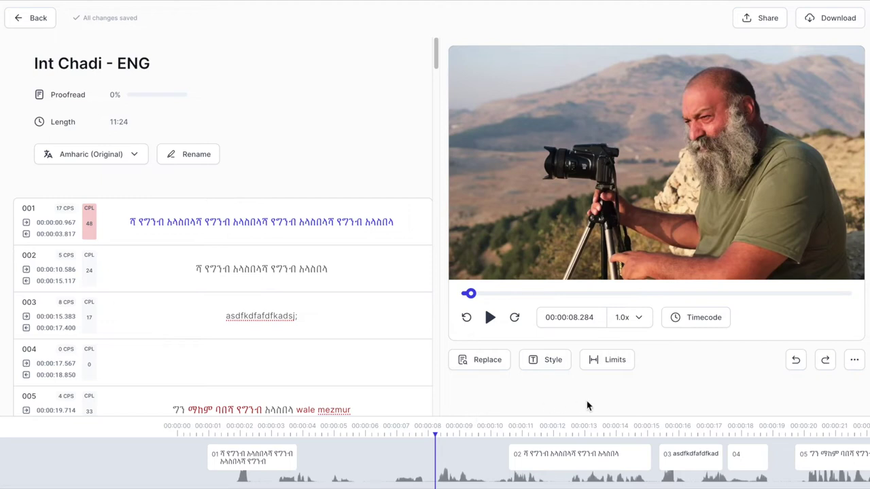
{"action": "left_click", "coordinate": [855, 362]}
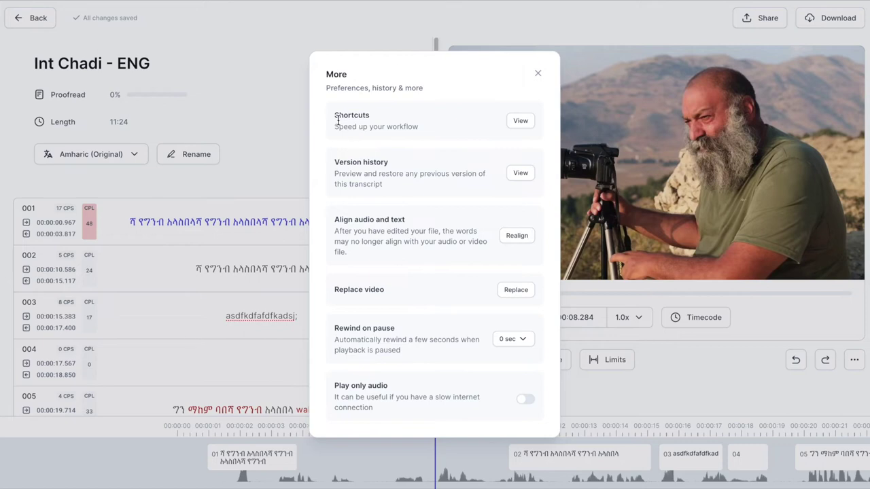
{"action": "left_click", "coordinate": [521, 123]}
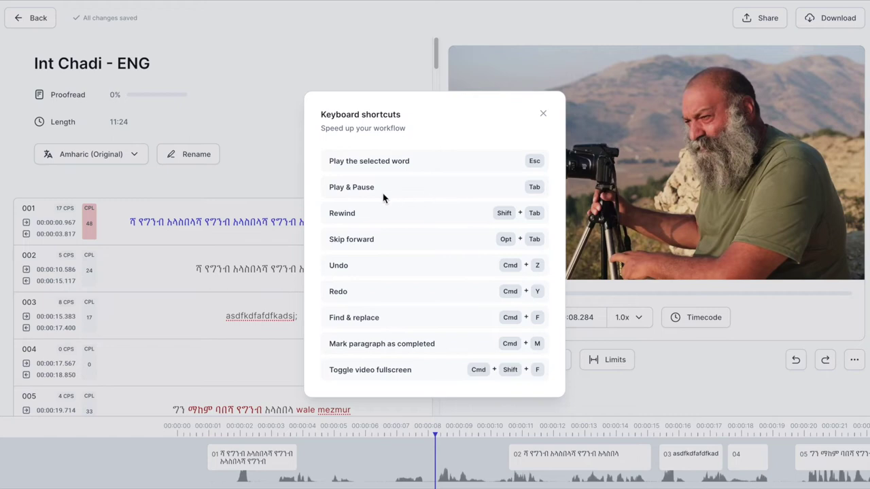
{"action": "left_click", "coordinate": [544, 113]}
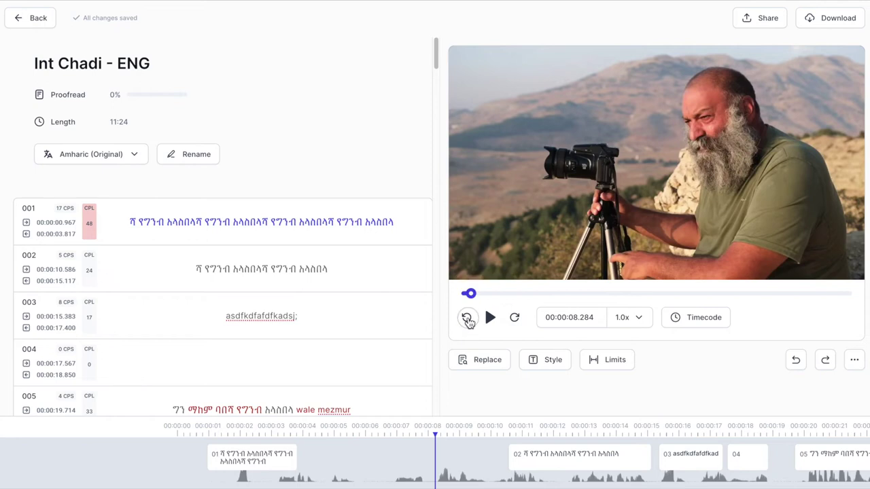
Rewind the video to the start and play it through the first caption
{"action": "left_click", "coordinate": [467, 320]}
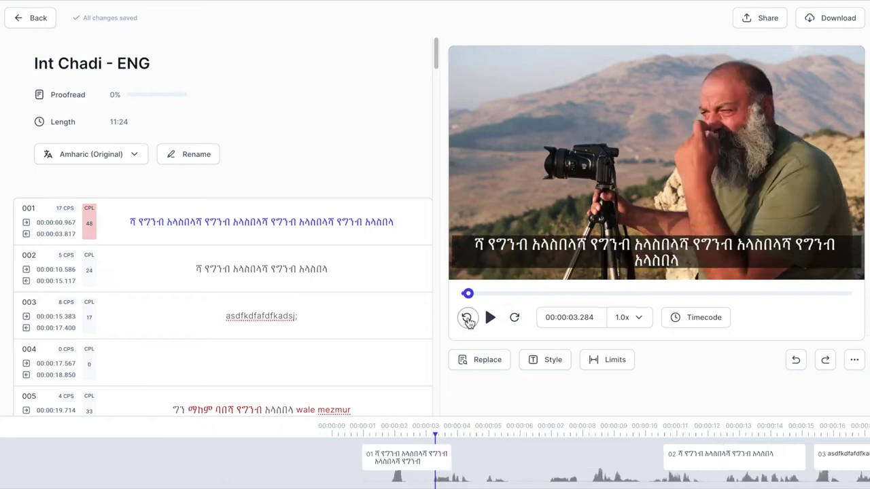
{"action": "left_click", "coordinate": [468, 320]}
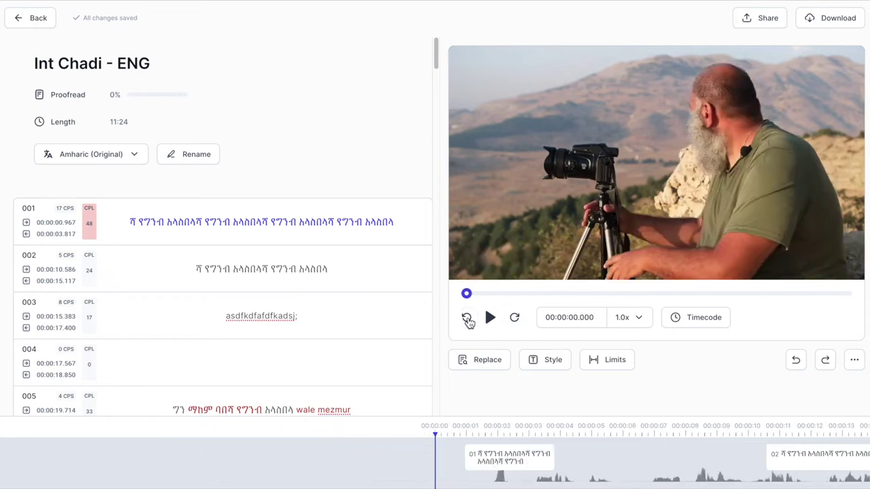
{"action": "key", "text": "Tab"}
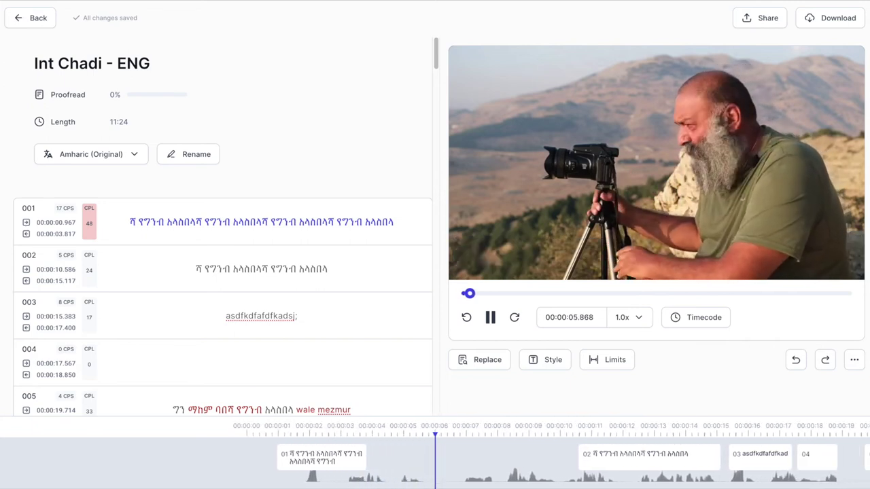
{"action": "key", "text": "Tab"}
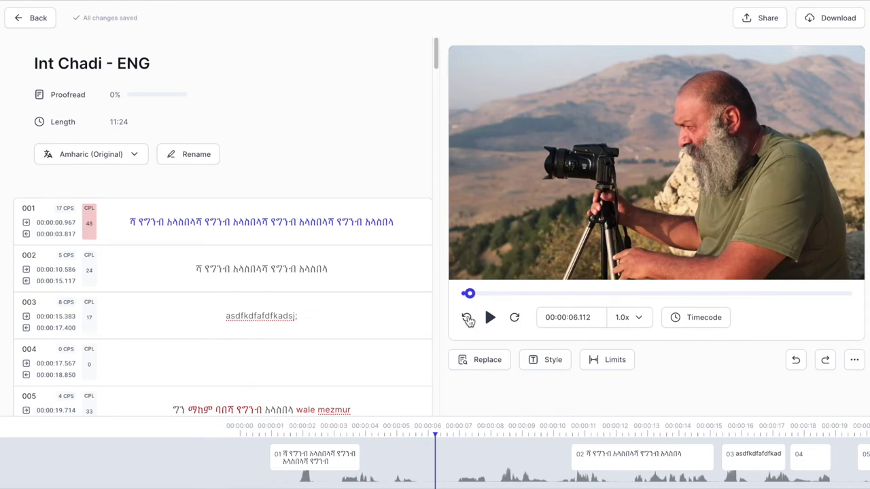
Replace caption 001's Amharic text with 'Hello, my name is Chadi, from Hammana.' and play it back
{"action": "left_click", "coordinate": [270, 222]}
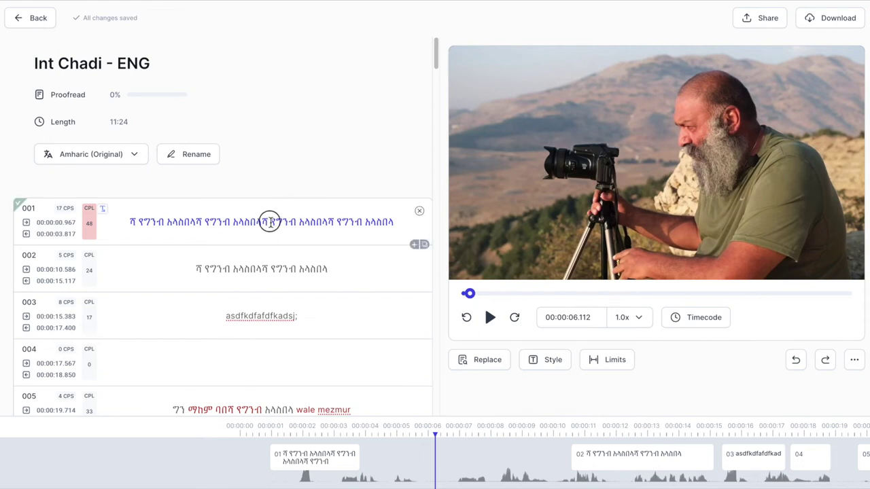
{"action": "left_click_drag", "start_coordinate": [129, 222], "coordinate": [398, 235]}
{"action": "type", "text": "Hello, my name is Chadi, from Hammana"}
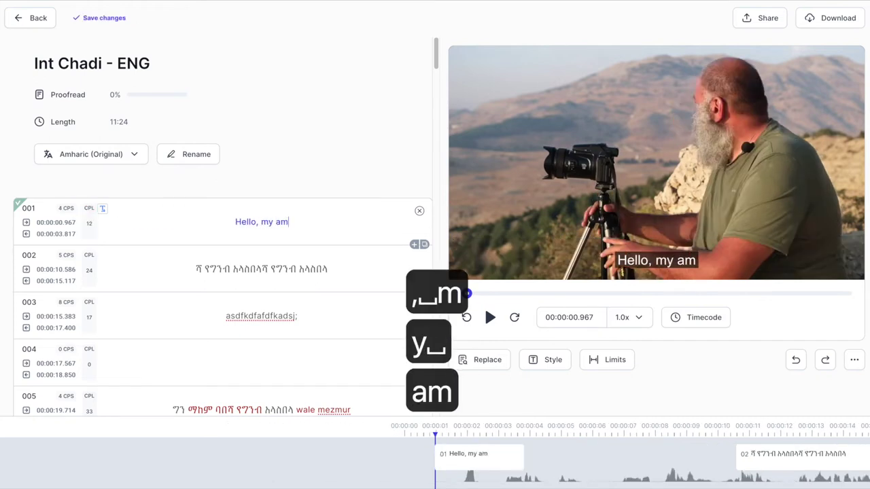
{"action": "type", "text": "."}
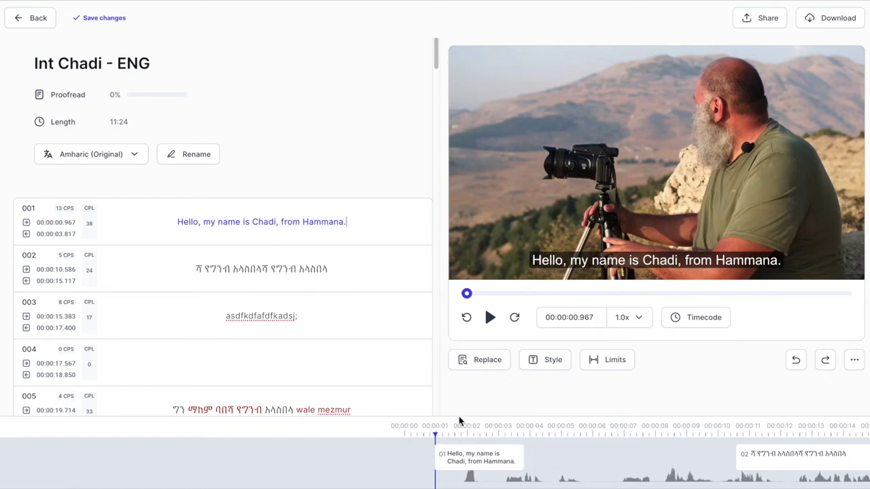
{"action": "key", "text": "Tab"}
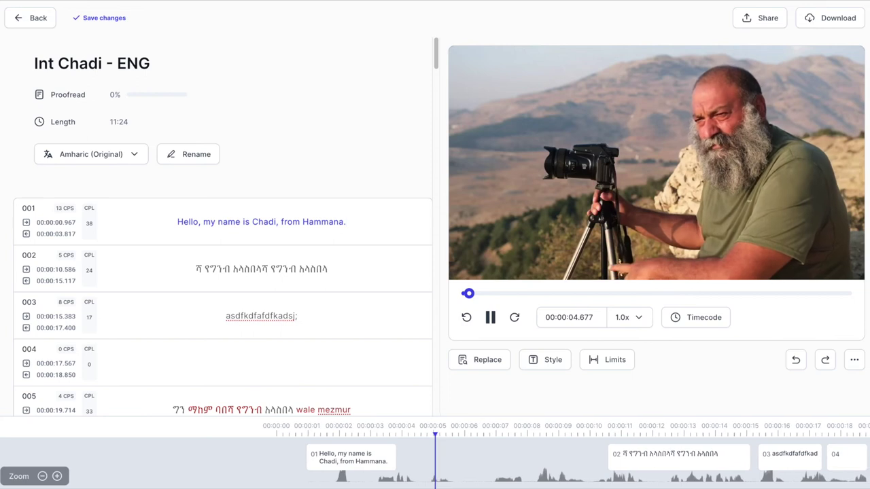
{"action": "key", "text": "Tab"}
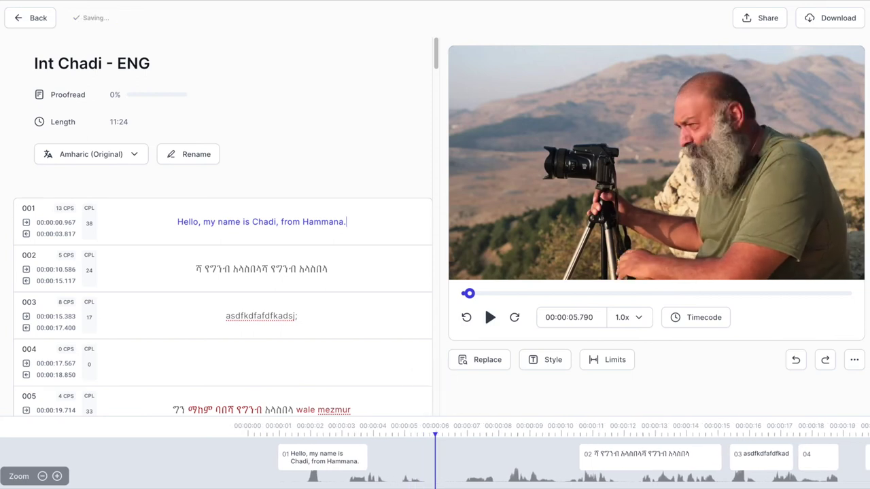
Stretch and shift timeline clip 01 so caption 001 spans 00:00:01.217 to 00:00:06.283
{"action": "left_click", "coordinate": [329, 457]}
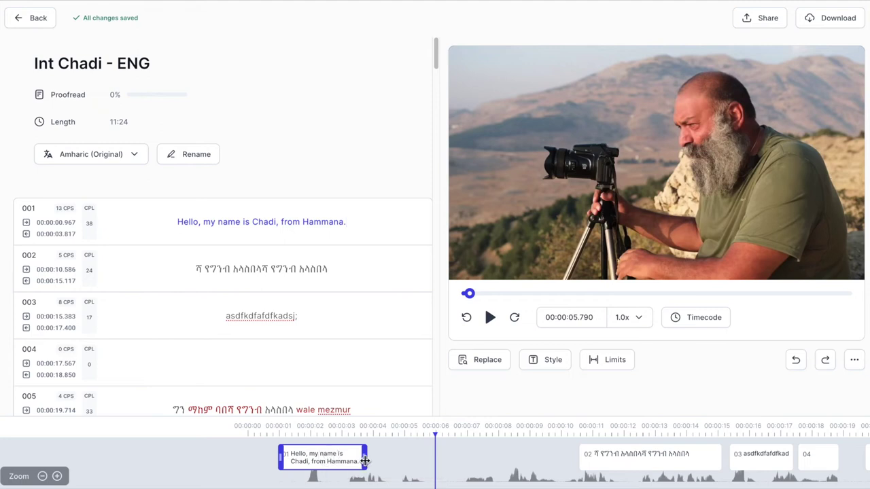
{"action": "left_click_drag", "start_coordinate": [365, 462], "coordinate": [435, 462]}
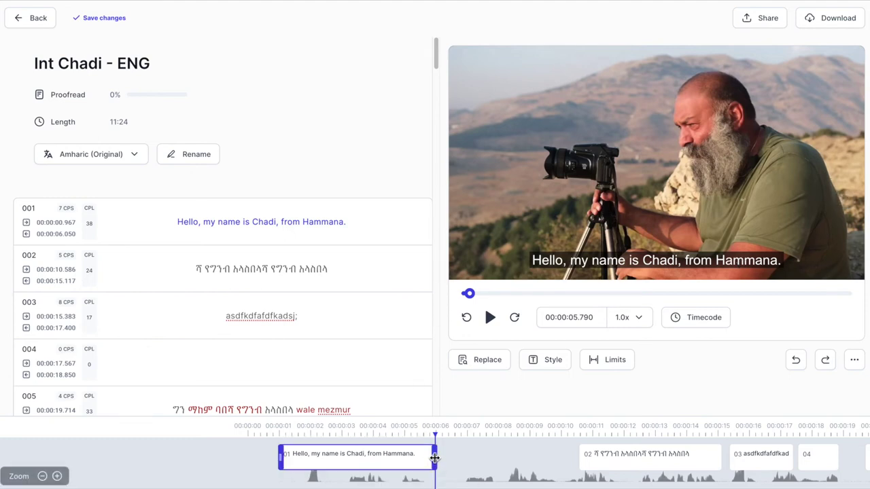
{"action": "mouse_move", "coordinate": [432, 459]}
{"action": "left_mouse_down"}
{"action": "mouse_move", "coordinate": [469, 455]}
{"action": "mouse_move", "coordinate": [432, 455]}
{"action": "left_mouse_up"}
{"action": "mouse_move", "coordinate": [345, 453]}
{"action": "left_mouse_down"}
{"action": "mouse_move", "coordinate": [378, 454]}
{"action": "mouse_move", "coordinate": [344, 452]}
{"action": "left_mouse_up"}
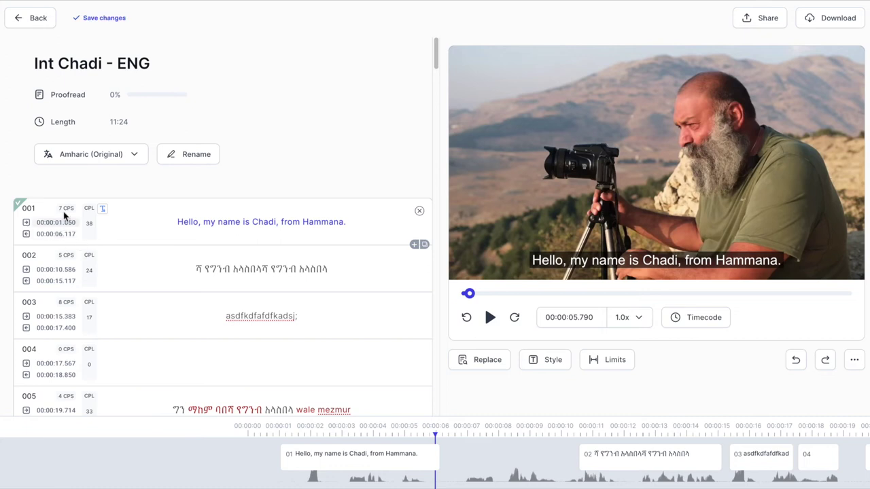
{"action": "mouse_move", "coordinate": [334, 453]}
{"action": "left_mouse_down"}
{"action": "mouse_move", "coordinate": [367, 452]}
{"action": "mouse_move", "coordinate": [342, 451]}
{"action": "left_mouse_up"}
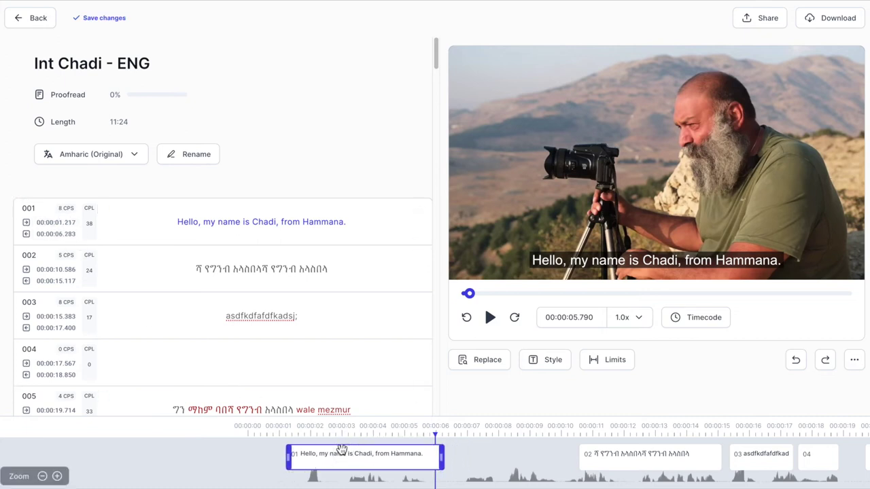
{"action": "left_click", "coordinate": [60, 235]}
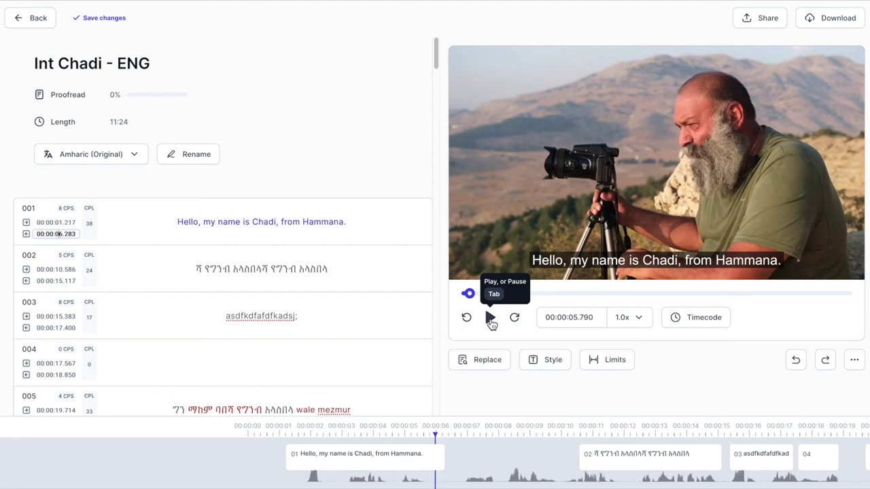
{"action": "left_click", "coordinate": [491, 319]}
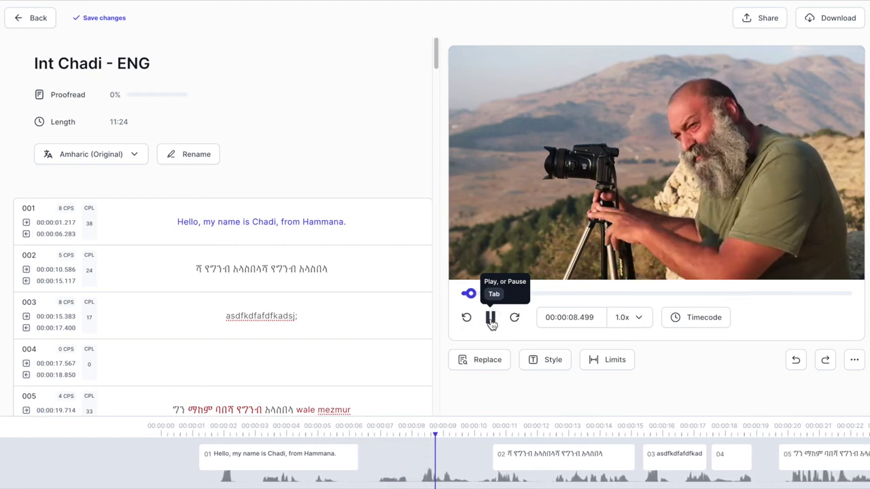
{"action": "left_click", "coordinate": [491, 318]}
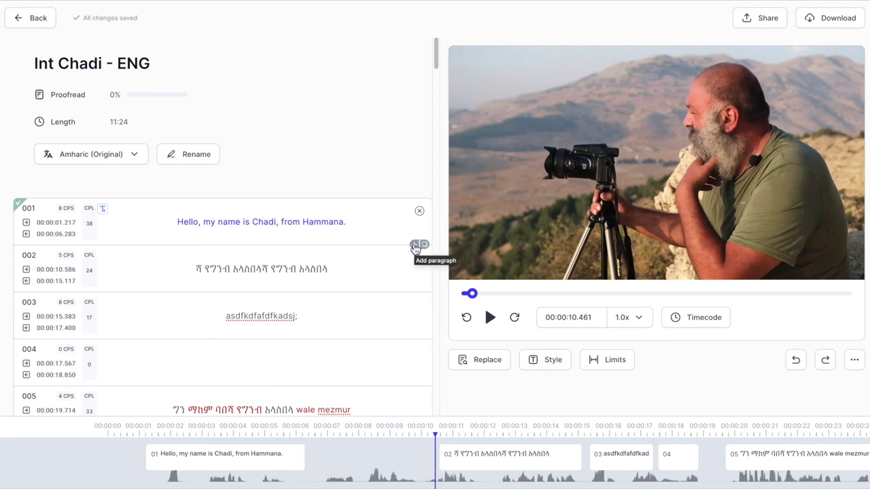
Insert caption 002 after caption 001, lengthen it to 00:00:10.433, and enter 'gkjhgjhgjhg'
{"action": "left_click", "coordinate": [414, 246]}
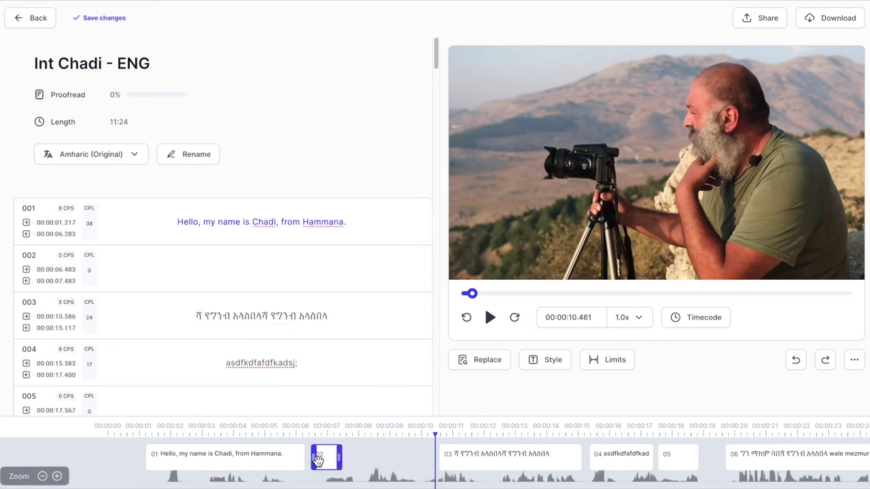
{"action": "left_click", "coordinate": [326, 457]}
{"action": "left_click_drag", "start_coordinate": [341, 461], "coordinate": [435, 469]}
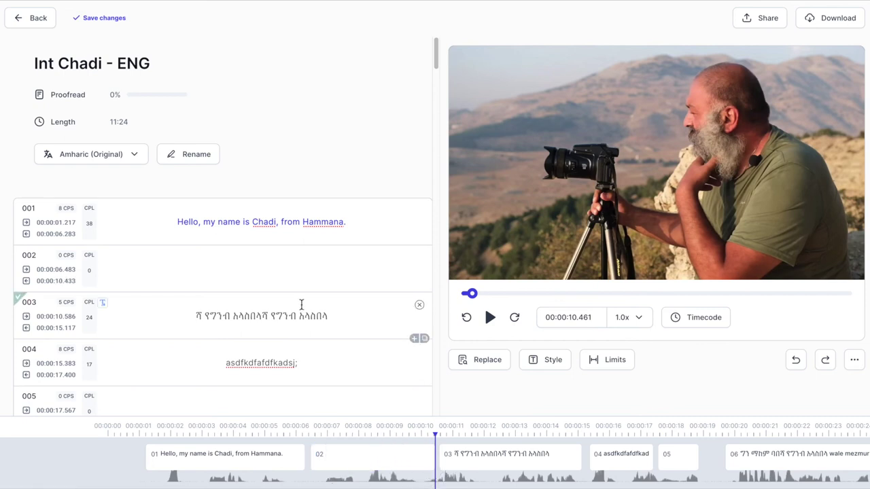
{"action": "left_click", "coordinate": [290, 276]}
{"action": "type", "text": "gkjhgjhgjhg"}
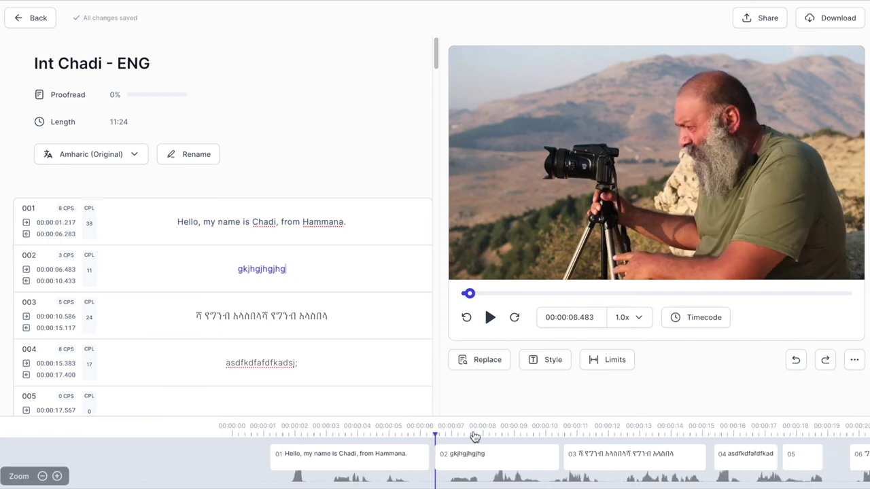
{"action": "left_click", "coordinate": [503, 452]}
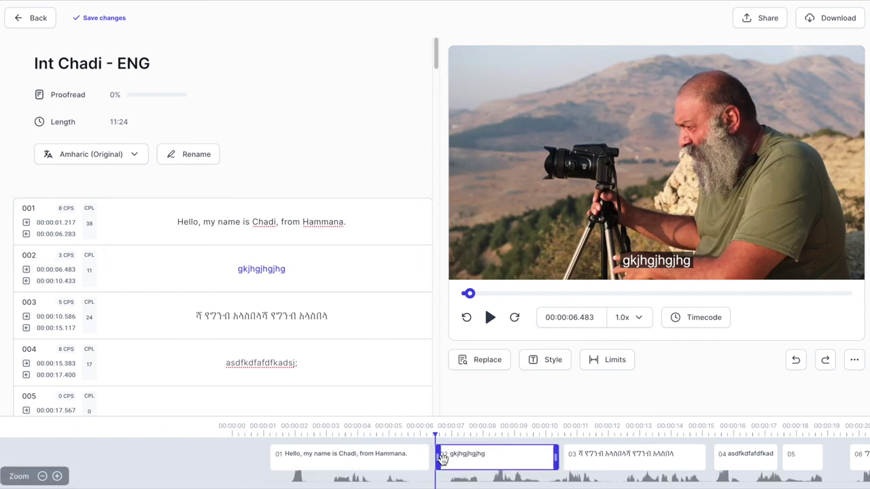
Delete placeholder caption 002 and save until the editor shows All changes saved
{"action": "left_click", "coordinate": [420, 260]}
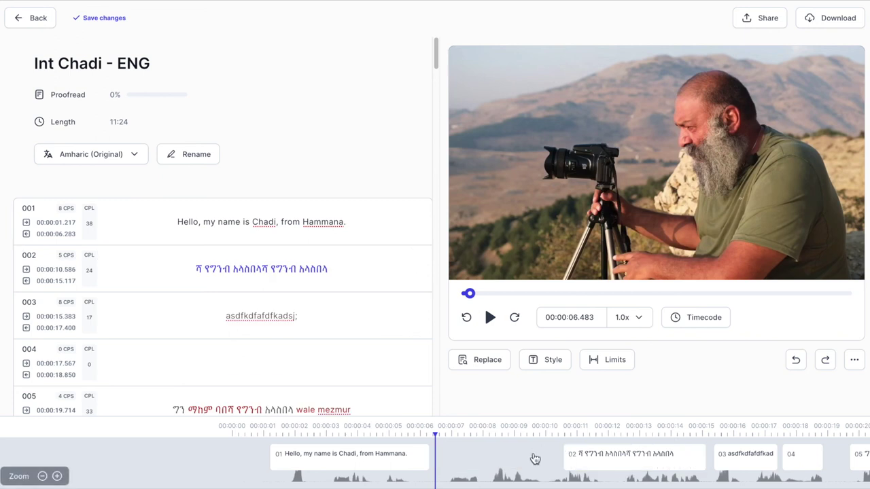
{"action": "scroll", "coordinate": [535, 460], "scroll_direction": "down", "scroll_amount": 3}
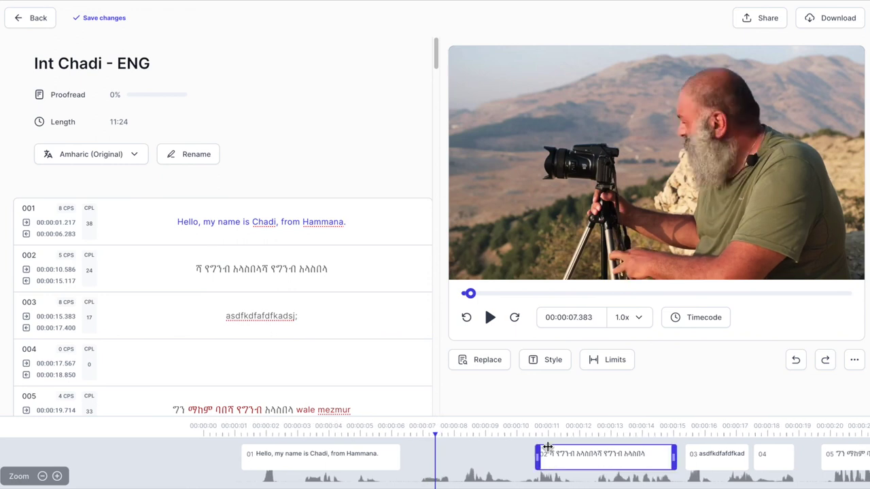
{"action": "left_click", "coordinate": [100, 22]}
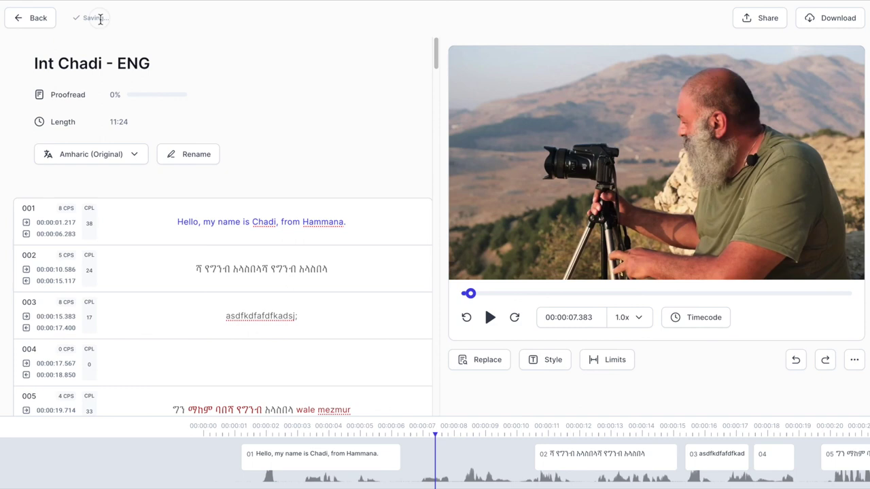